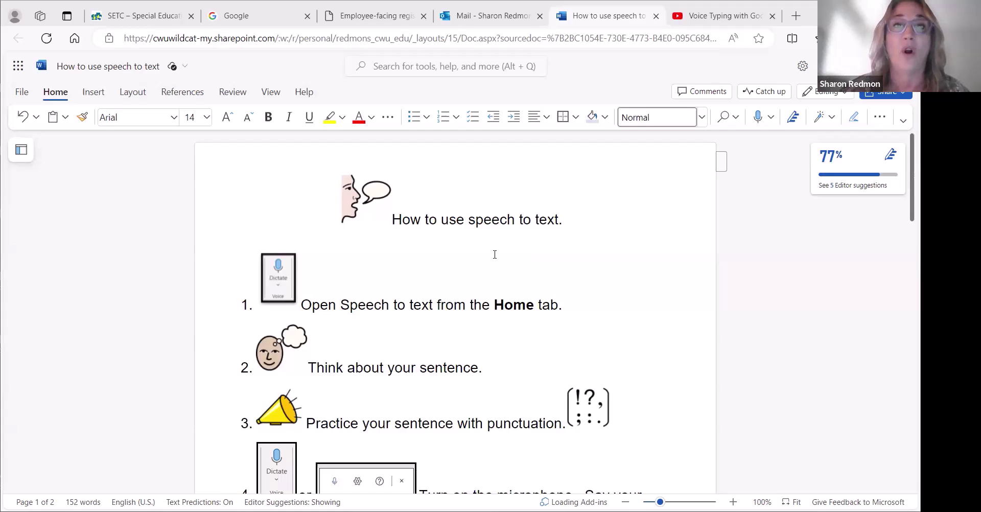
Turn on Dictate for the document and toggle its microphone to demonstrate starting and stopping dictation.
scroll(494, 254, "down", 1)
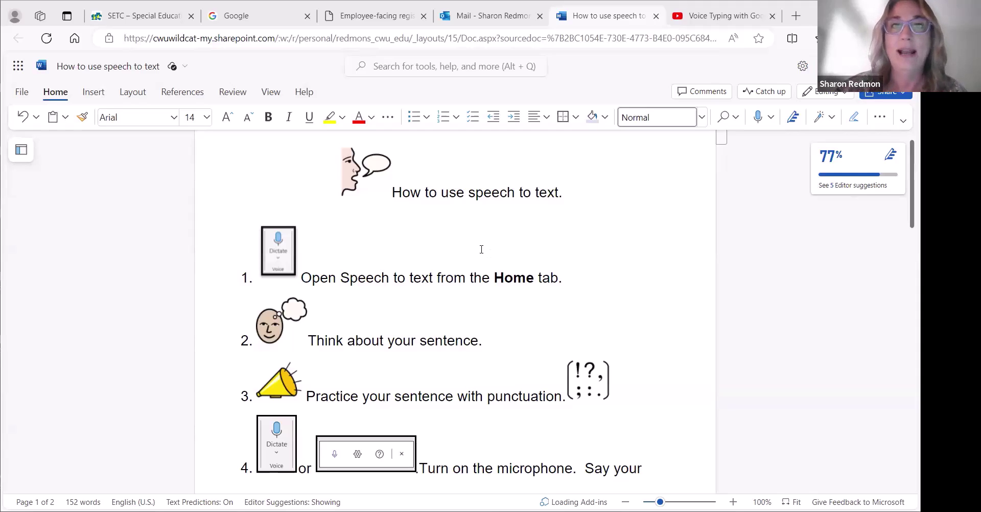
scroll(481, 249, "down", 2)
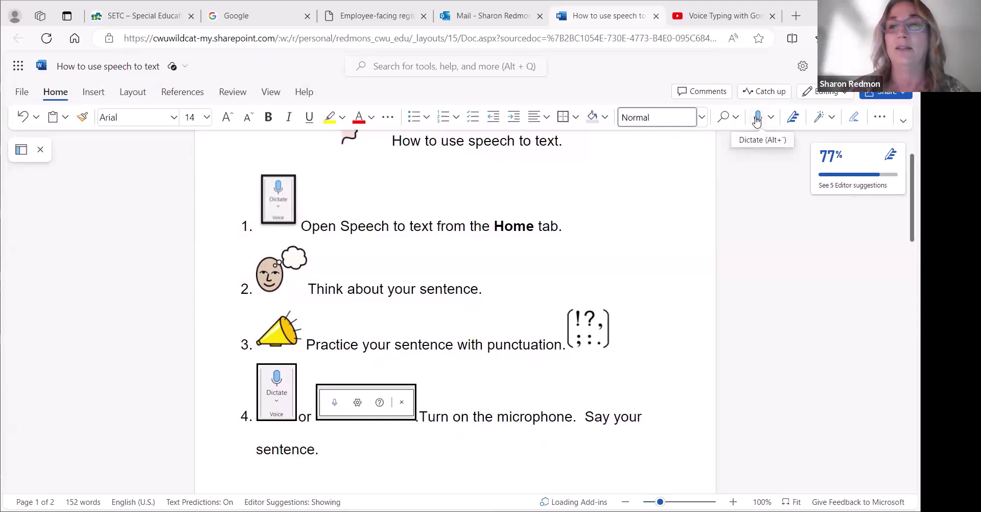
left_click(757, 119)
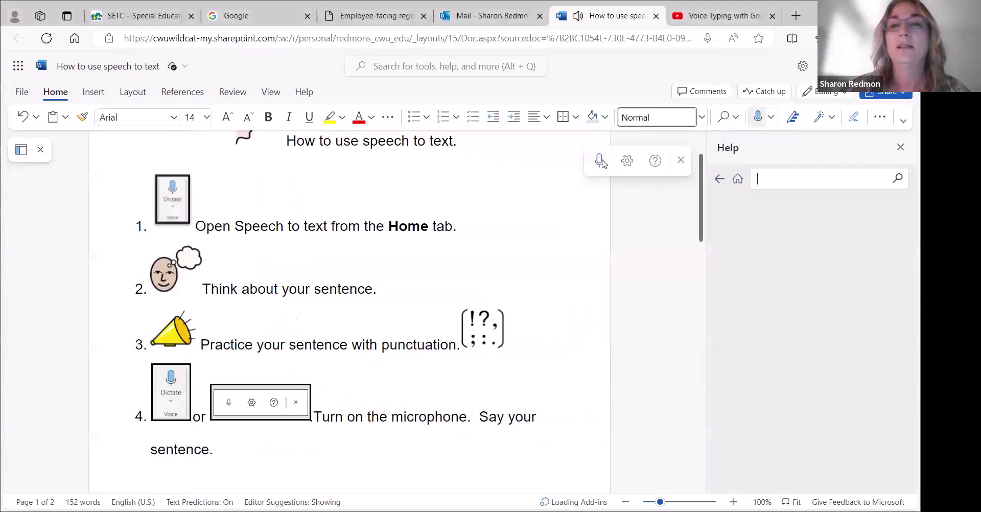
left_click(600, 161)
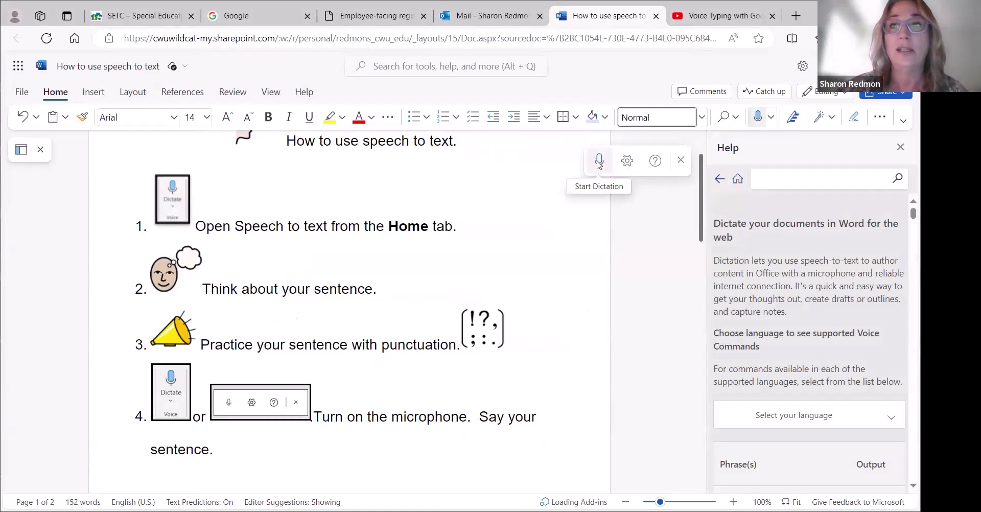
left_click(757, 121)
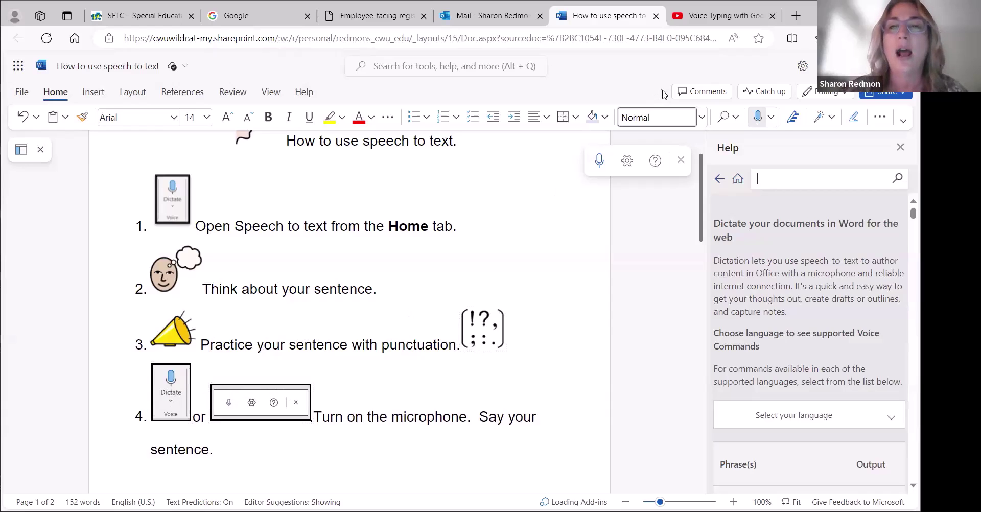
left_click(599, 162)
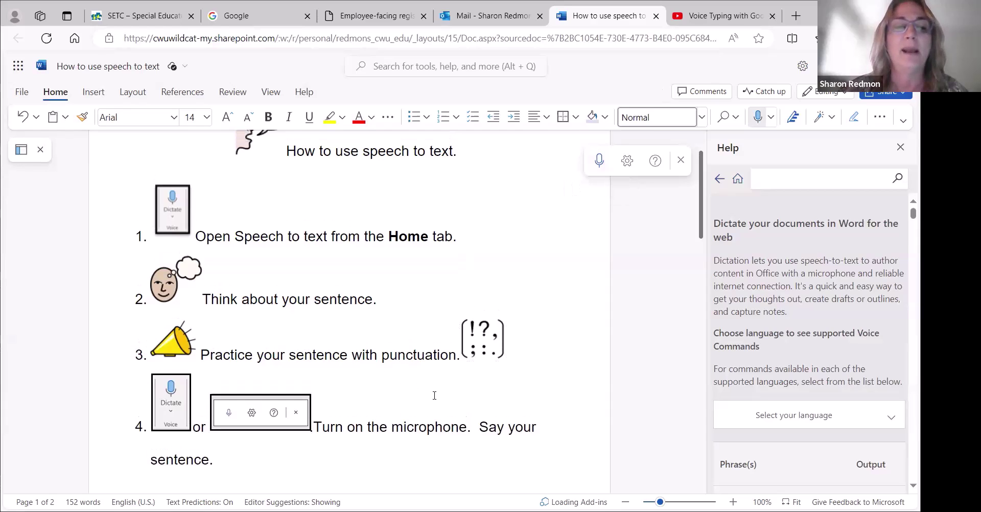
Read instructions 4 to 6 on turning on the microphone, saying PERIOD and turning it off, continuing to the practice page.
scroll(434, 396, "up", 1)
scroll(433, 396, "down", 5)
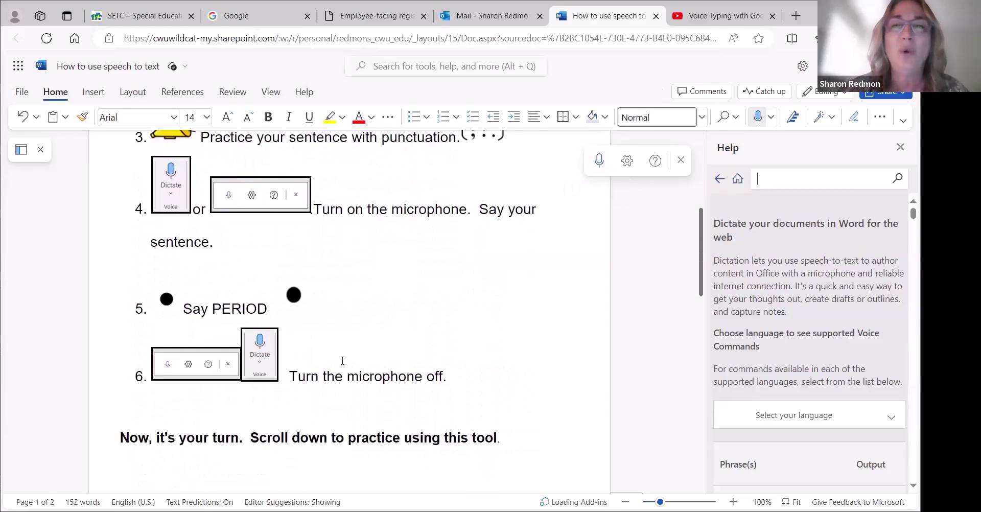
scroll(342, 361, "down", 1)
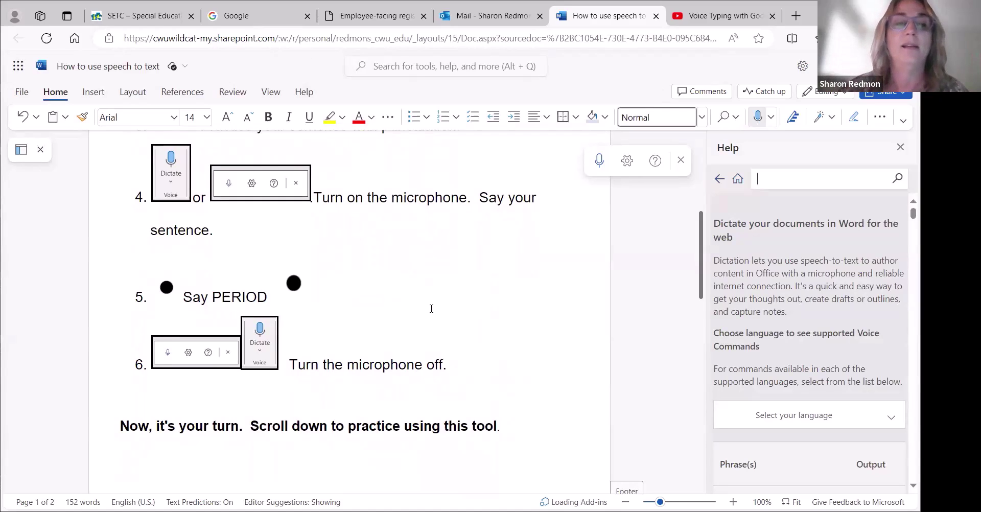
scroll(362, 230, "down", 10)
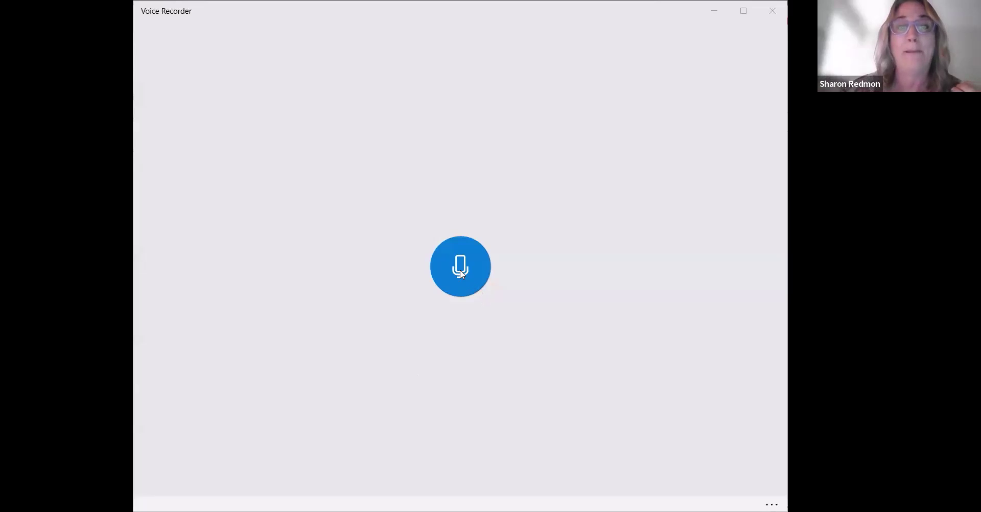
Switch from Voice Recorder back to the Word document and review its numbered instructions and the practice section on page 2.
key("alt+Tab")
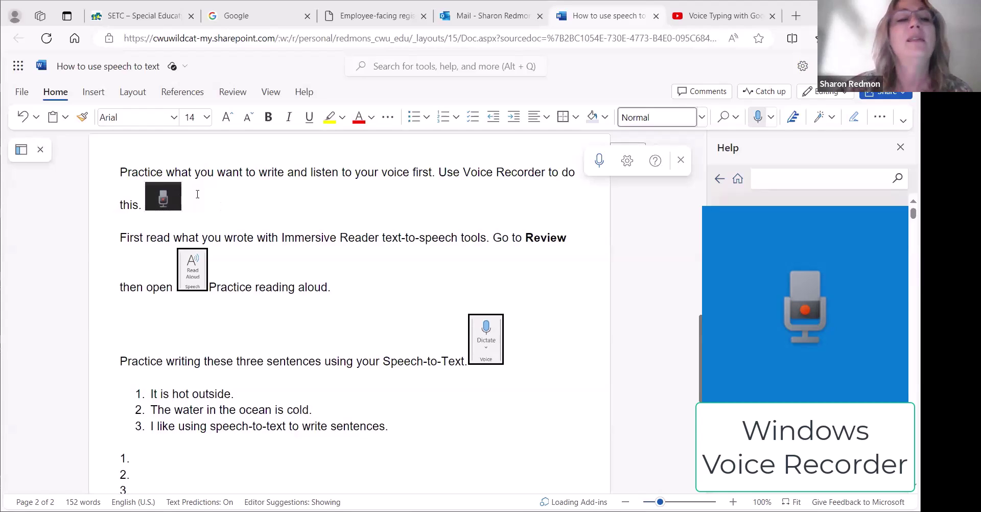
left_click(188, 199)
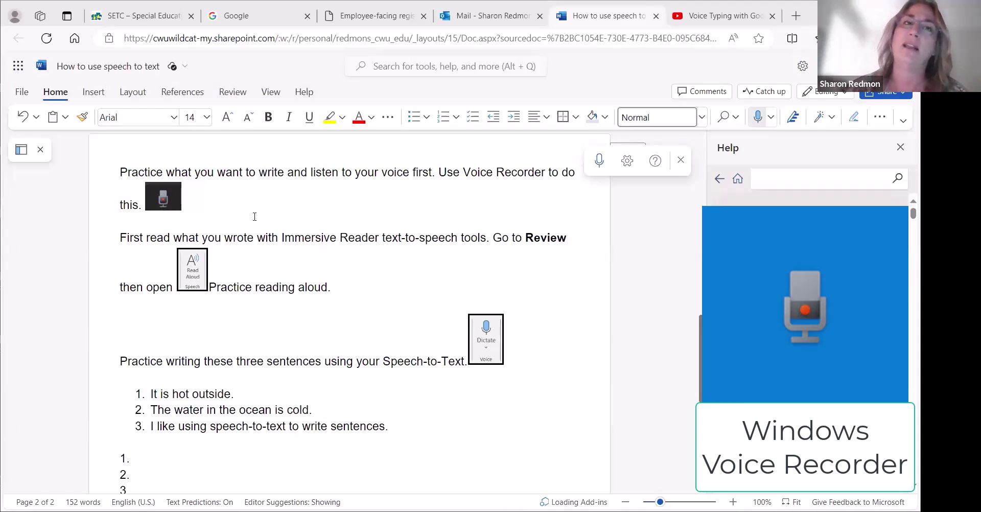
scroll(254, 217, "up", 15)
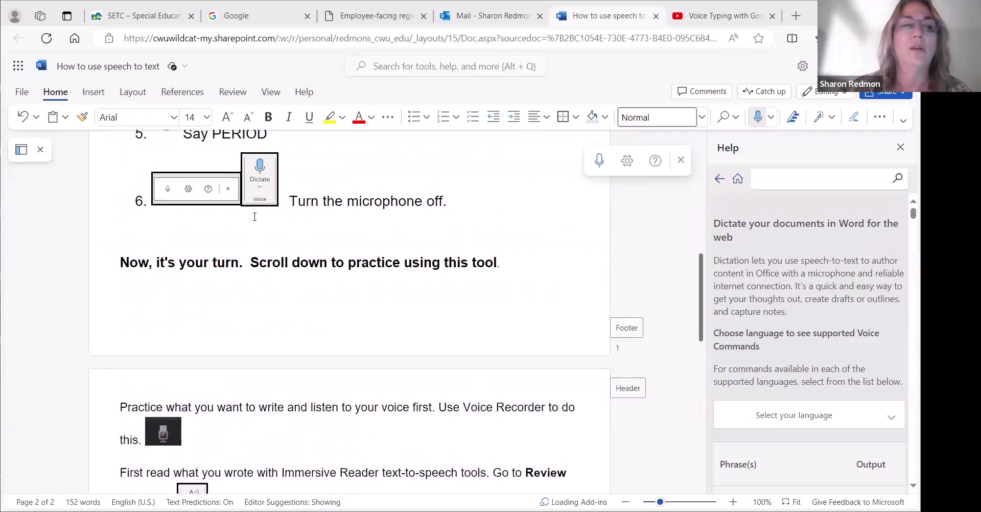
scroll(254, 217, "up", 2)
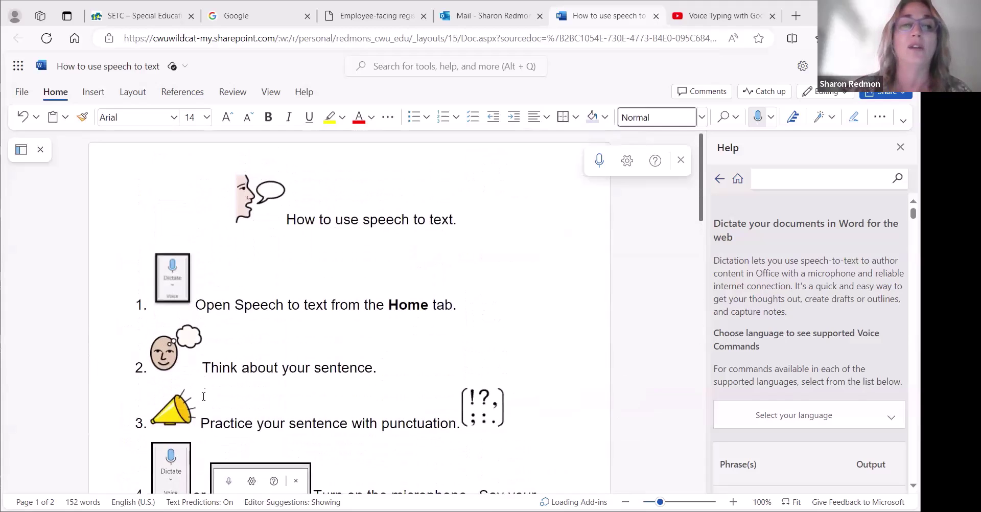
scroll(237, 366, "down", 3)
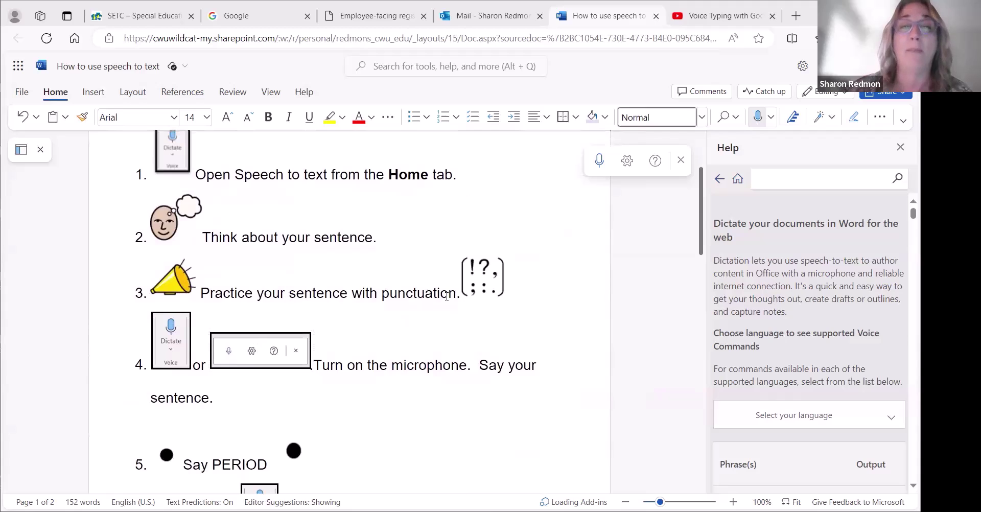
scroll(447, 296, "down", 3)
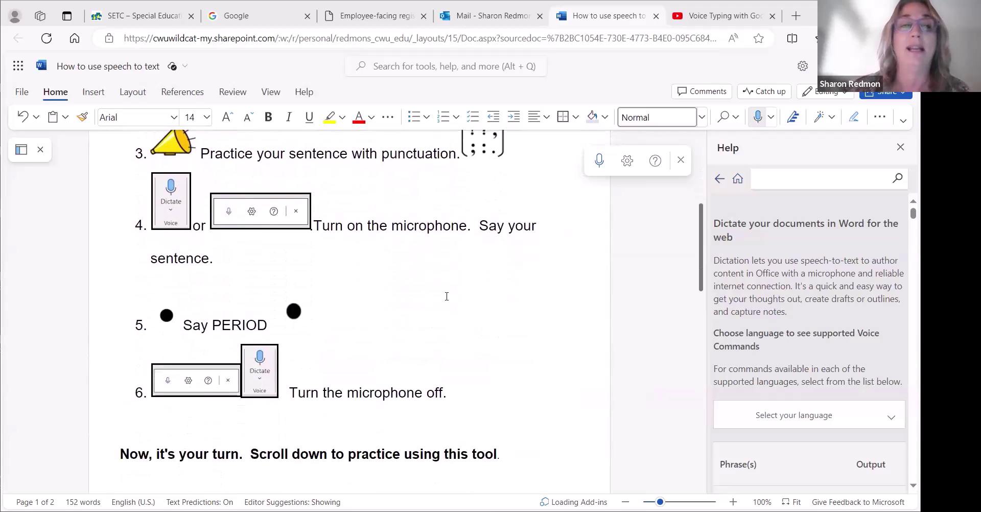
scroll(446, 297, "down", 4)
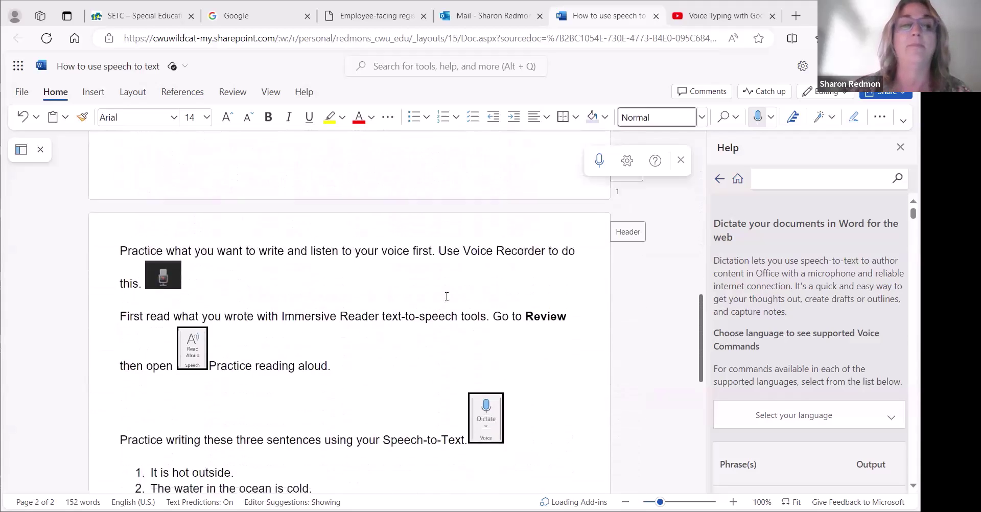
scroll(447, 296, "down", 2)
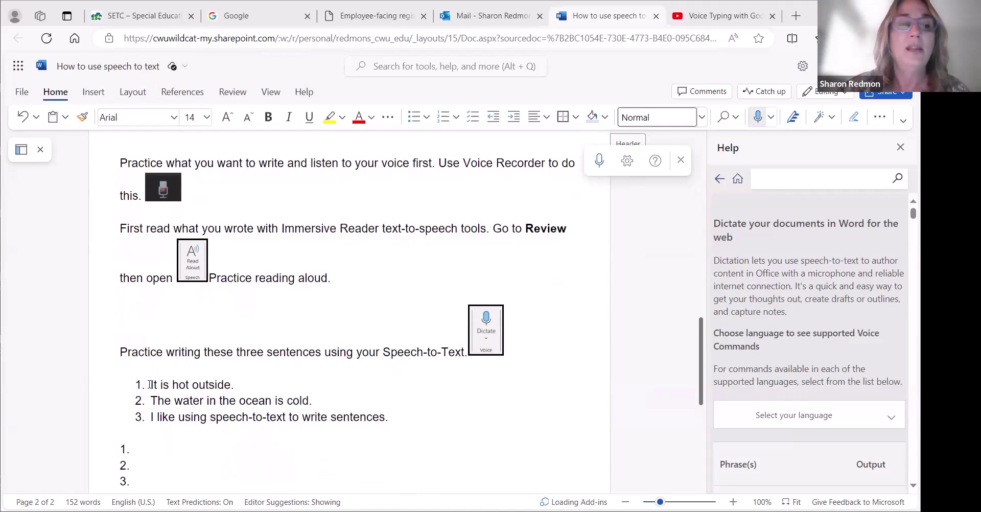
Highlight the practice sentence "It is hot outside" on page 2, and place the cursor on the first blank answer line.
left_click_drag(150, 385, 232, 383)
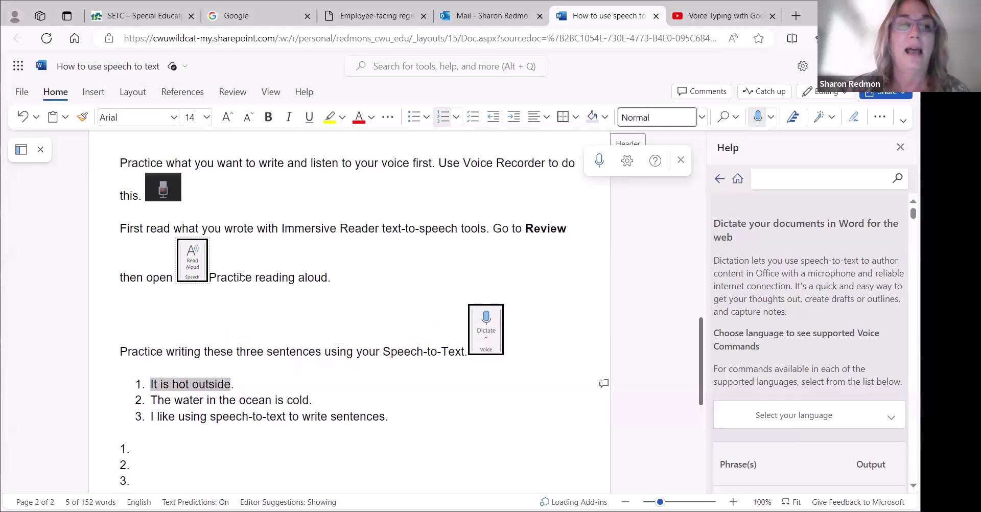
left_click(265, 278)
scroll(356, 368, "down", 1)
scroll(356, 368, "down", 1)
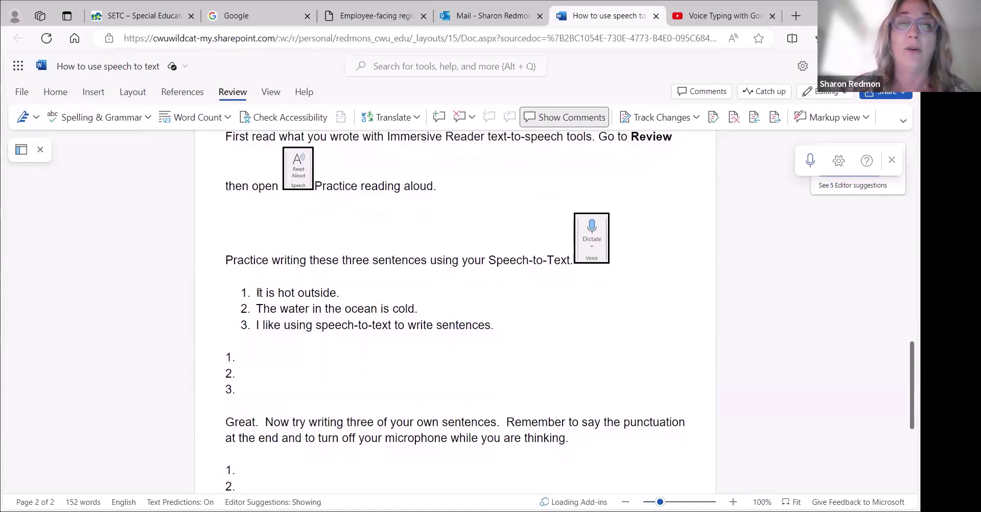
left_click_drag(260, 292, 338, 291)
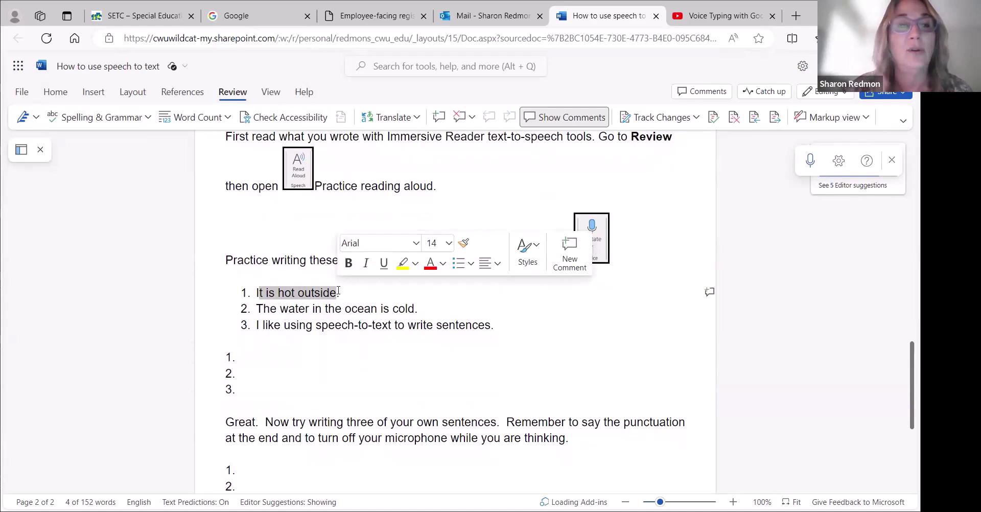
left_click(300, 259)
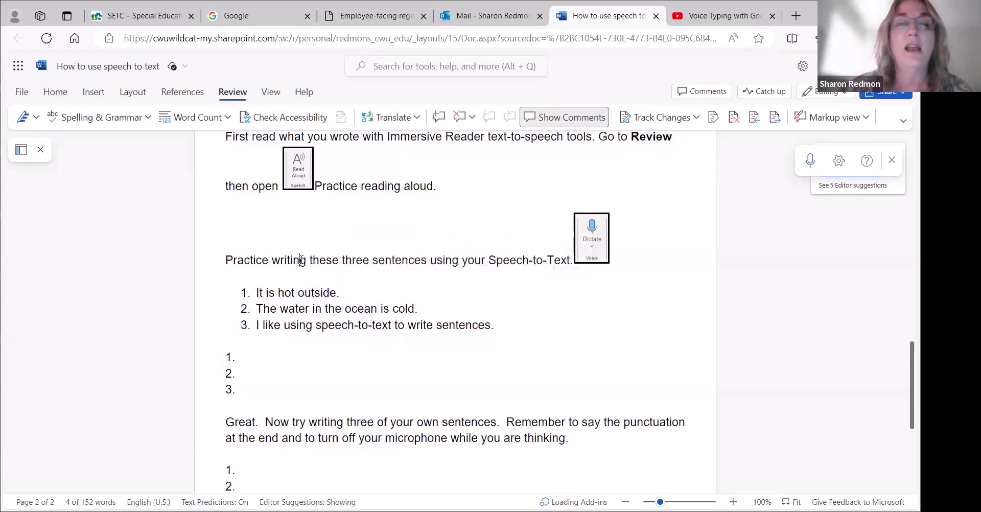
left_click(245, 355)
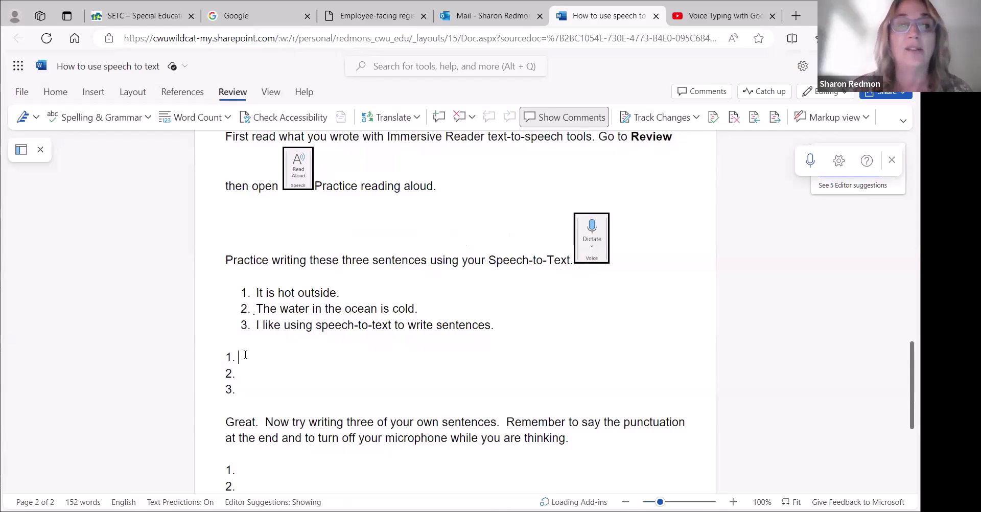
Examine the blank answer lines and the own-sentence exercise, placing the cursor at the ends of practice sentences 1 and 2.
scroll(282, 289, "down", 2)
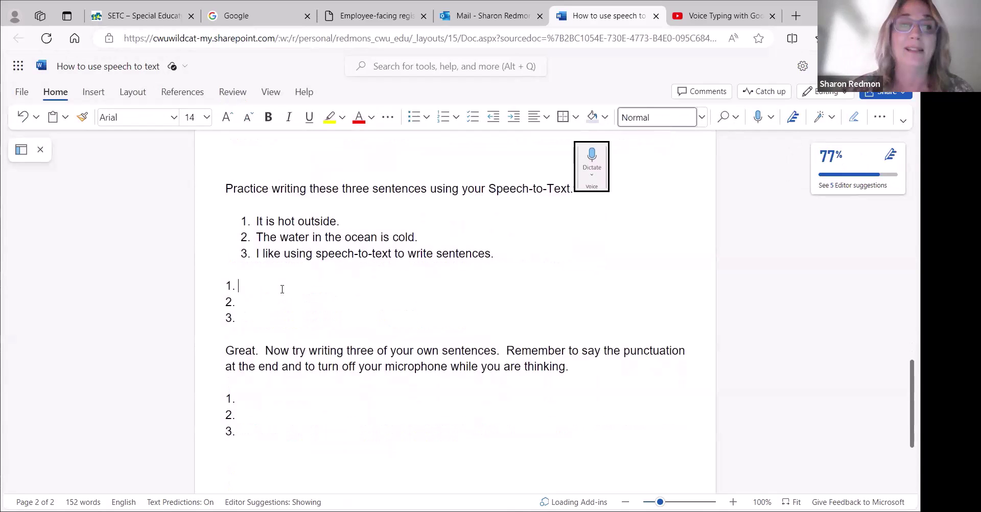
scroll(282, 289, "down", 1)
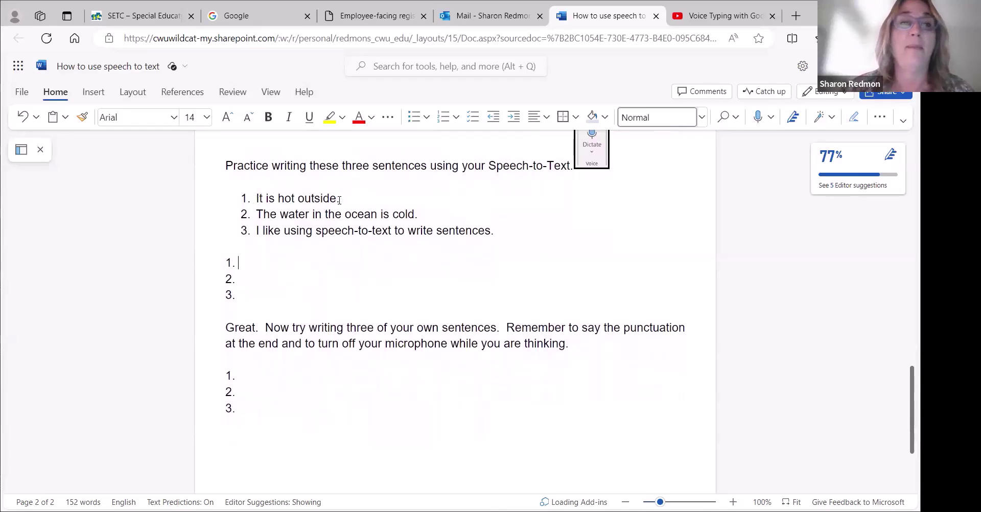
left_click(339, 199)
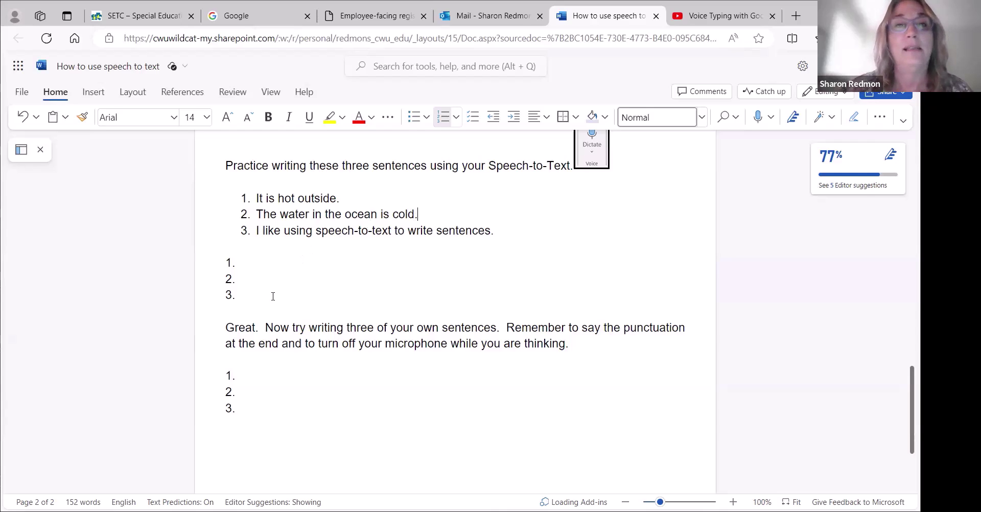
scroll(273, 297, "down", 1)
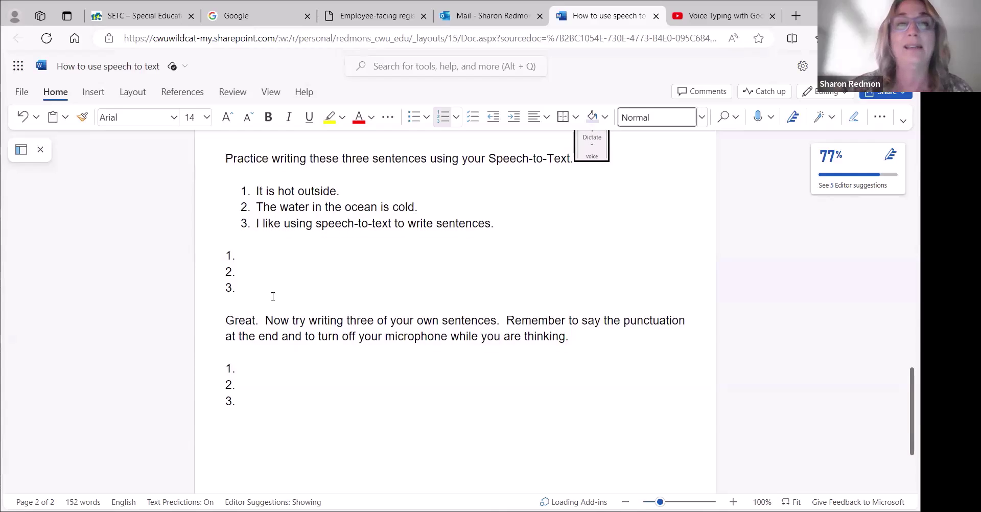
scroll(273, 296, "up", 2)
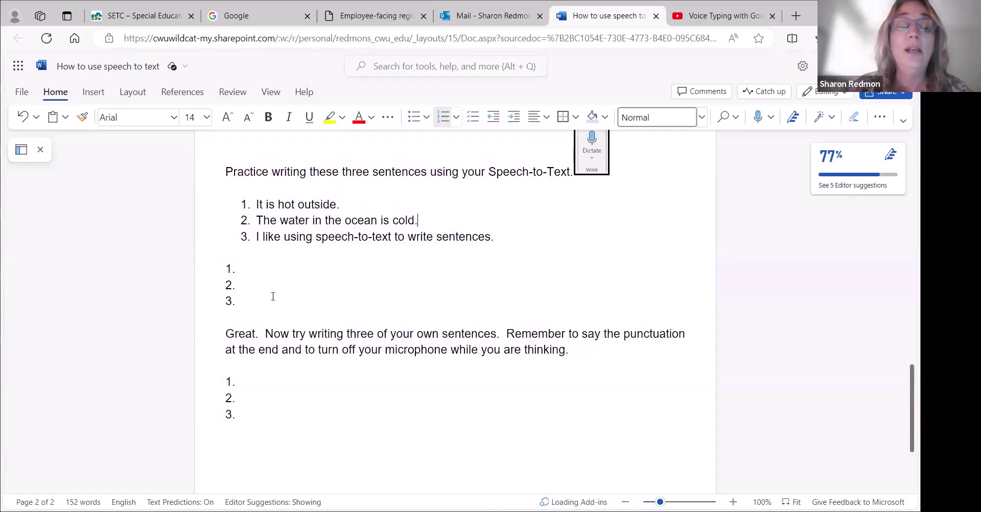
Review the whole handout again, comparing the six speech-to-text instructions on page 1 with the practice activities on page 2.
scroll(273, 296, "up", 20)
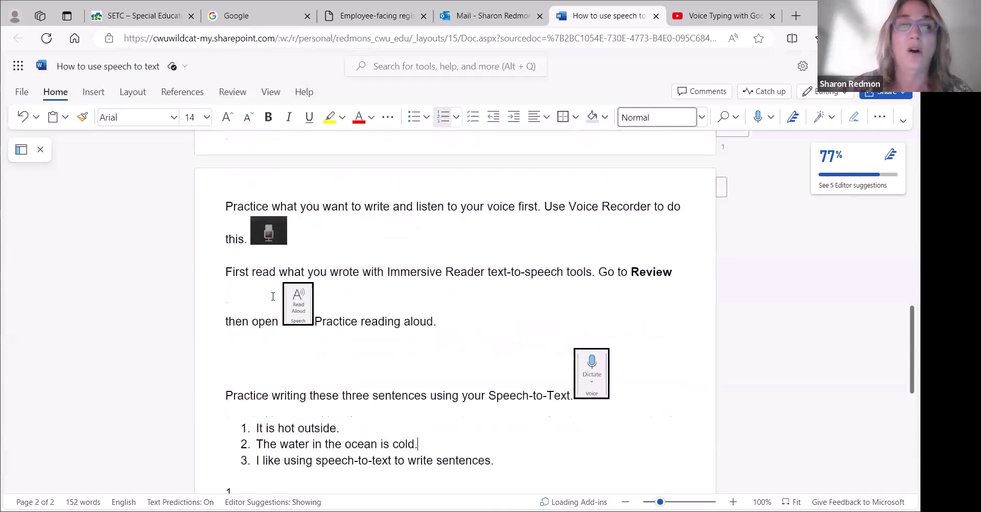
scroll(273, 297, "down", 3)
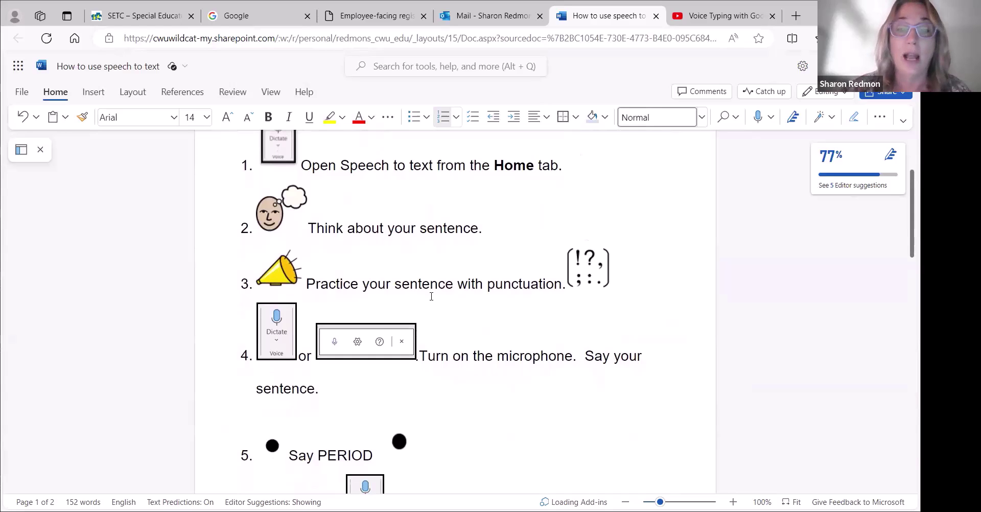
scroll(431, 296, "down", 4)
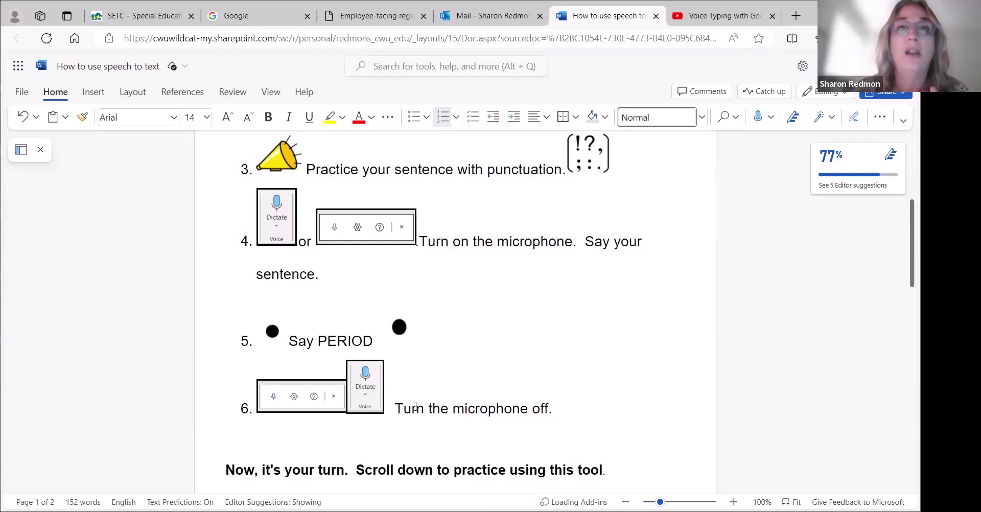
scroll(415, 407, "up", 1)
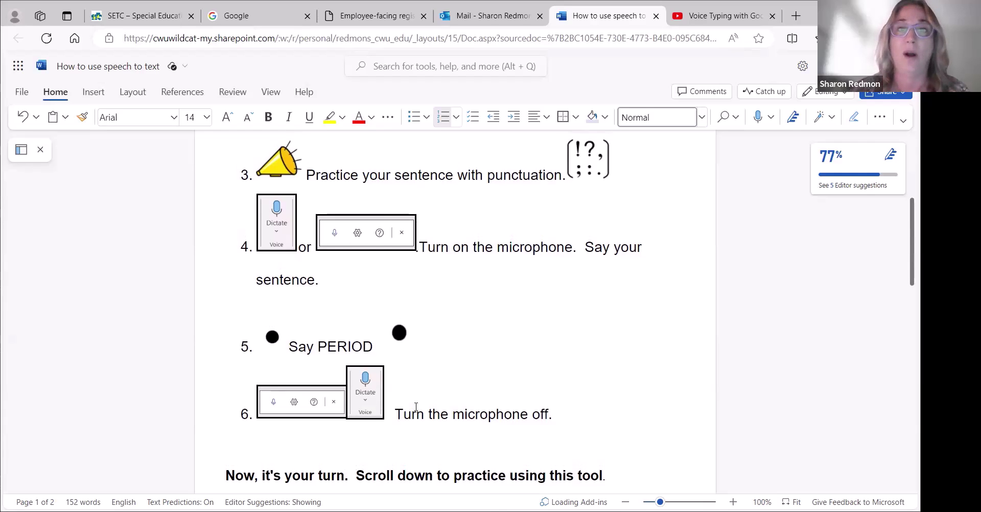
scroll(415, 407, "down", 3)
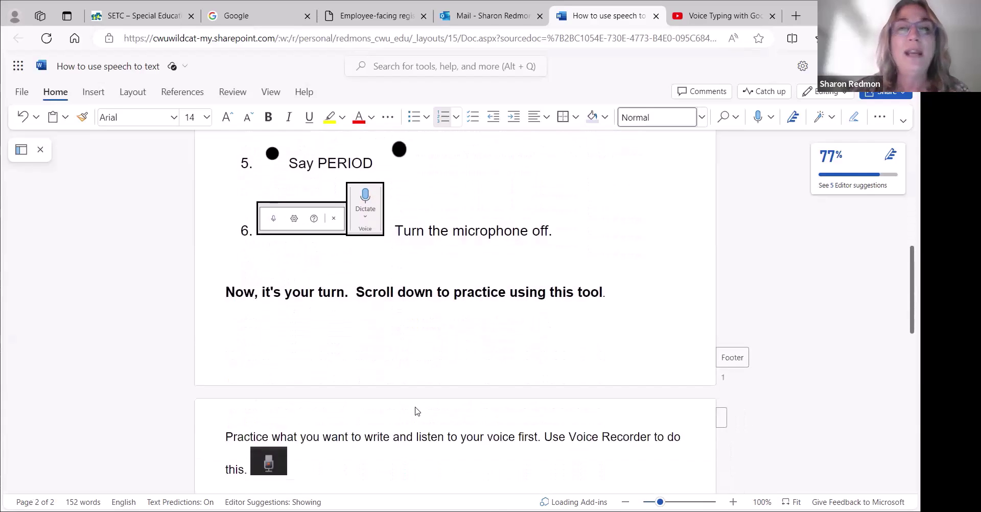
scroll(414, 409, "down", 3)
scroll(416, 411, "down", 3)
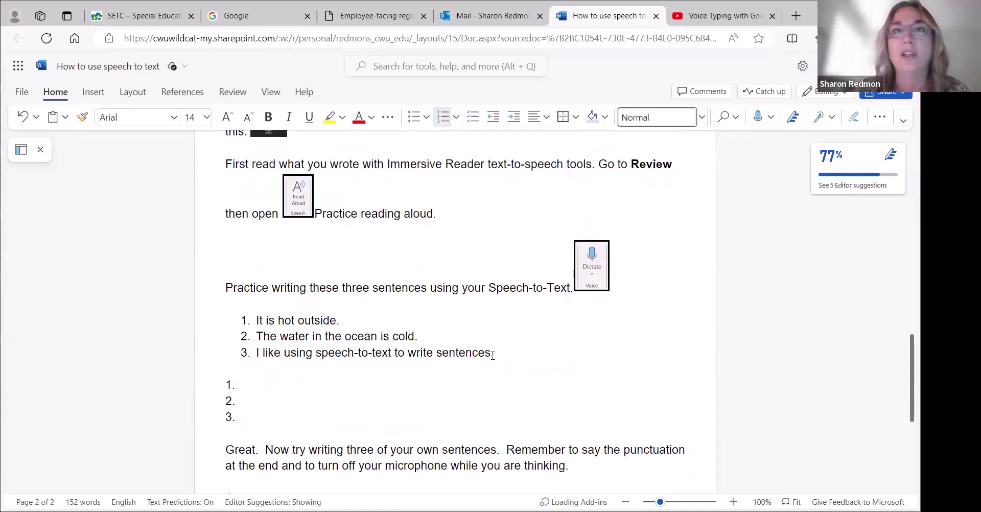
scroll(491, 350, "up", 1)
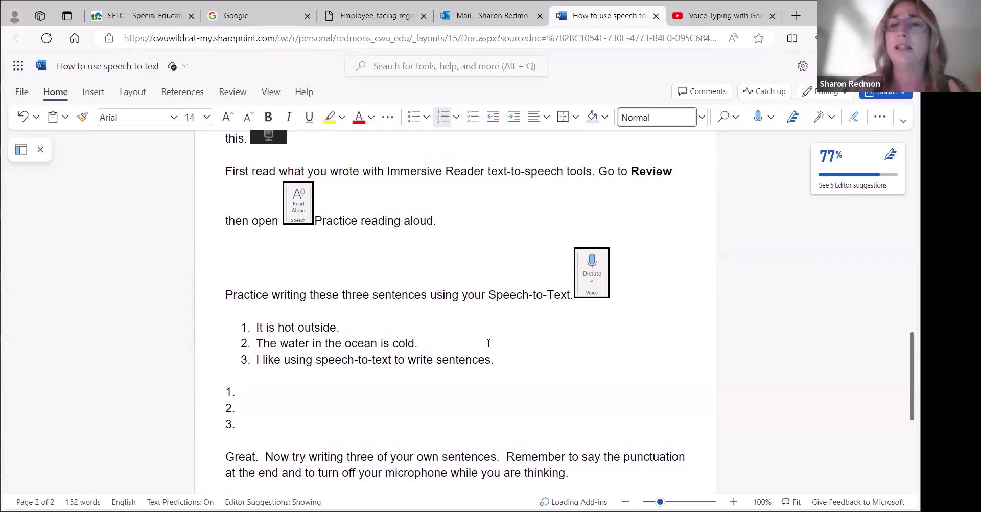
scroll(488, 343, "up", 7)
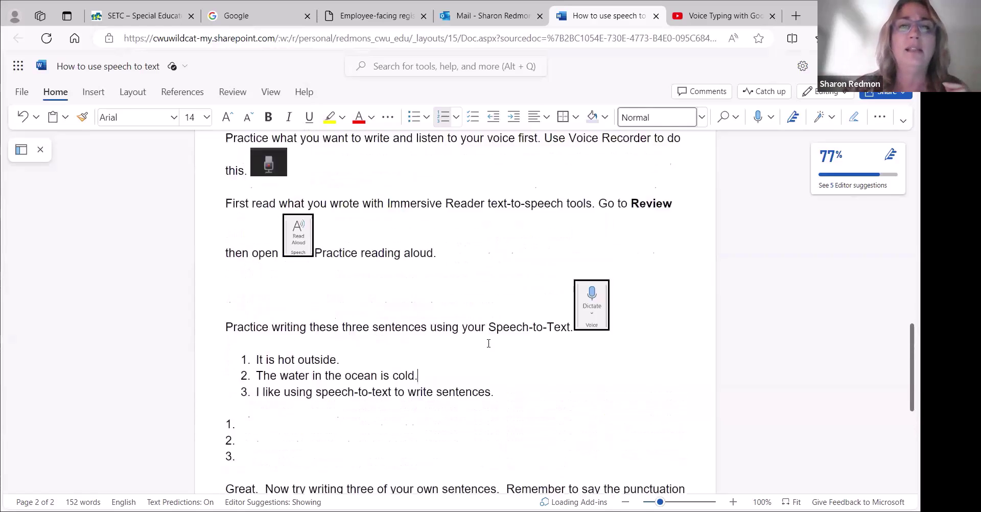
scroll(489, 343, "up", 2)
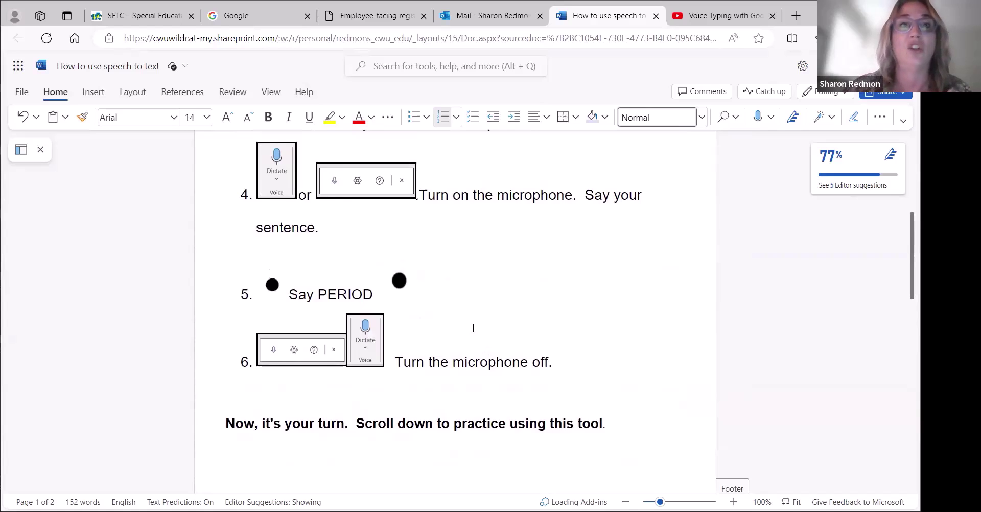
scroll(461, 308, "down", 1)
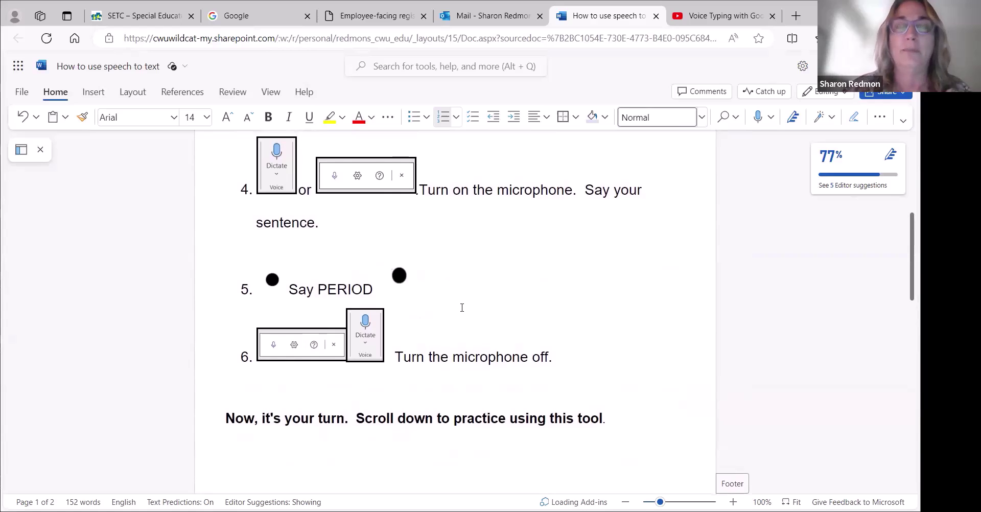
scroll(462, 307, "up", 3)
scroll(462, 307, "up", 1)
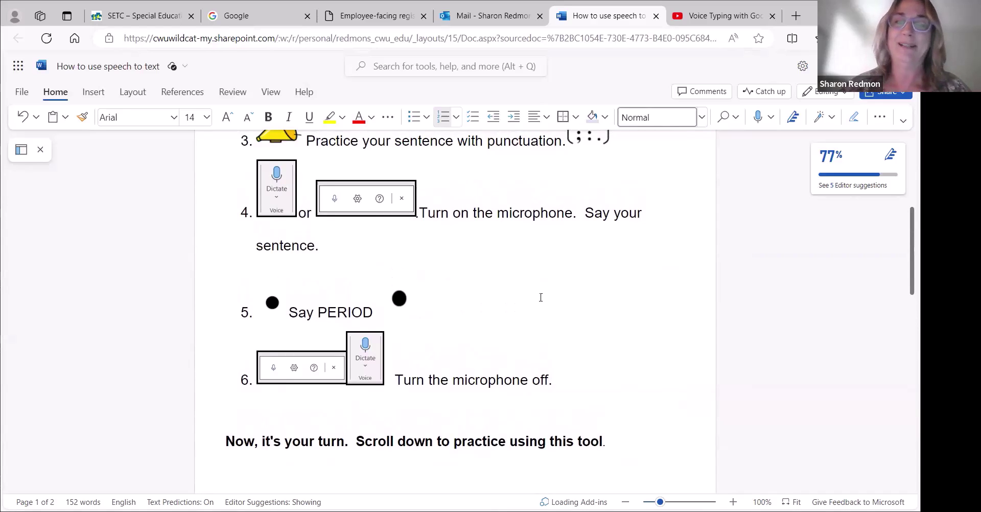
scroll(543, 299, "up", 5)
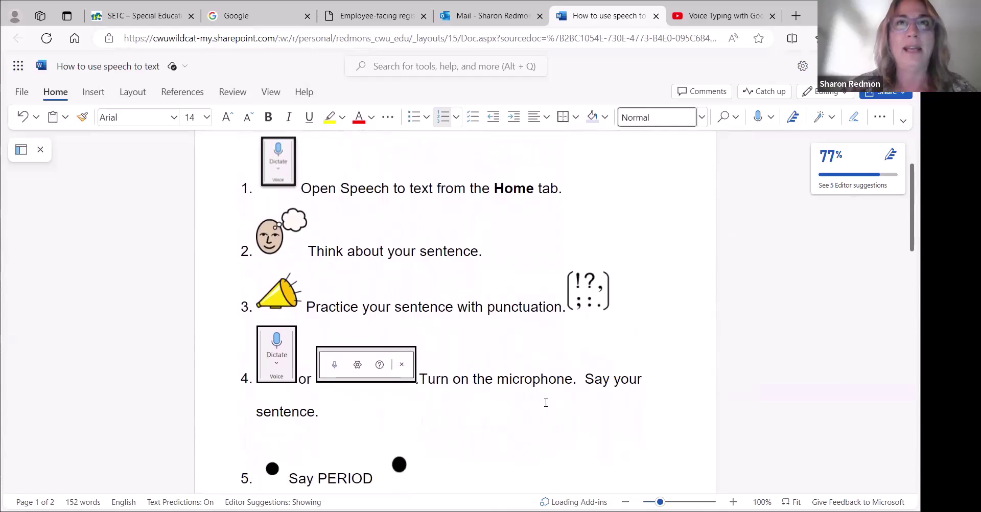